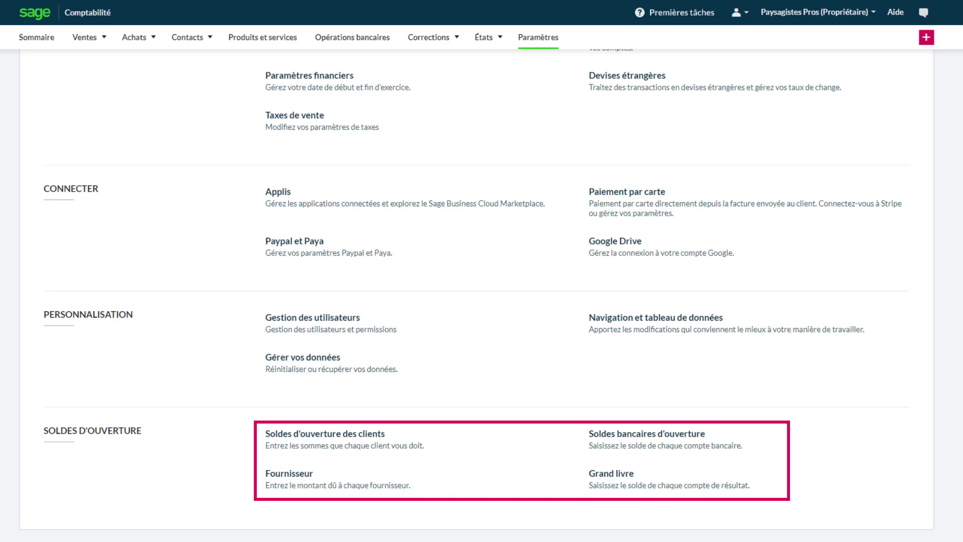
Start a new customer opening balance of type Facture for Construction Longueuil, dated 12/21/2019.
{"action": "left_click", "coordinate": [342, 448]}
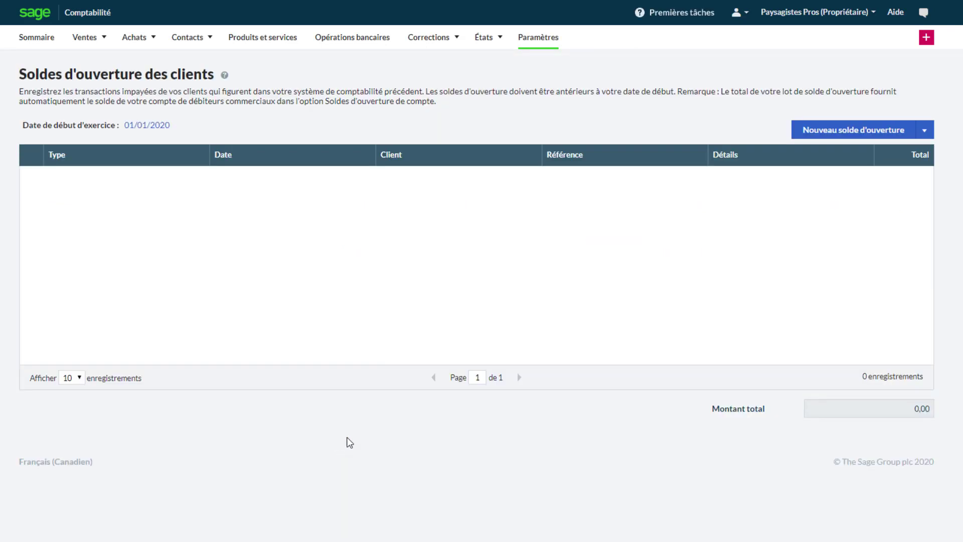
{"action": "left_click", "coordinate": [856, 131]}
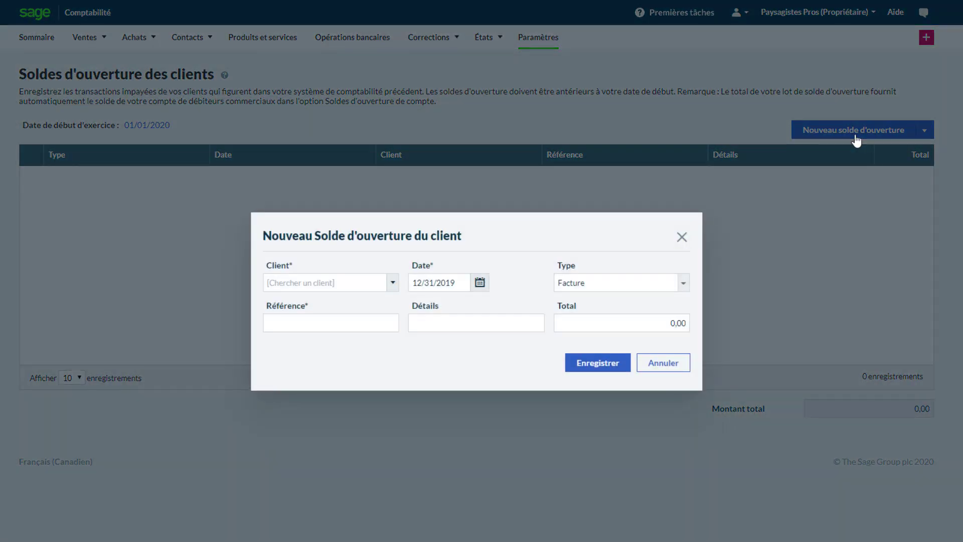
{"action": "left_click", "coordinate": [683, 284]}
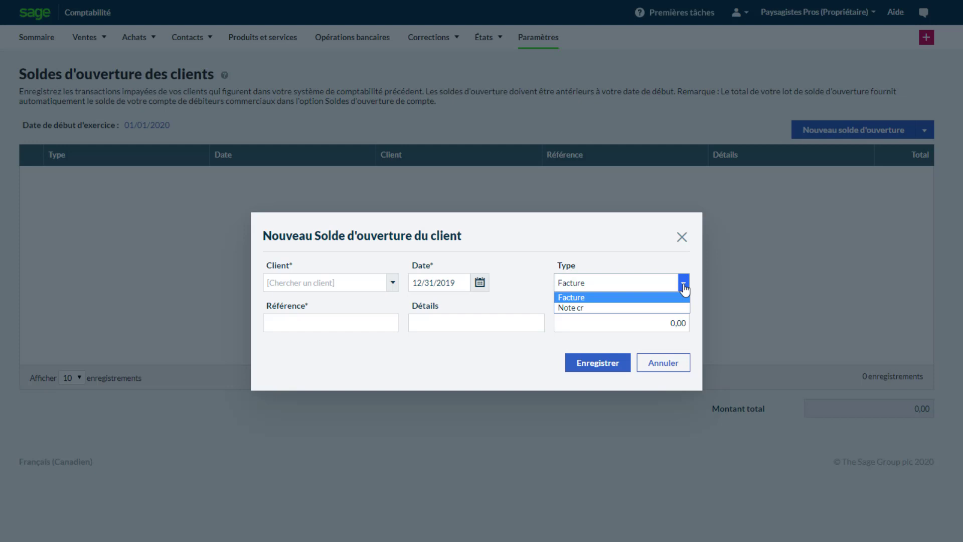
{"action": "left_click", "coordinate": [683, 297]}
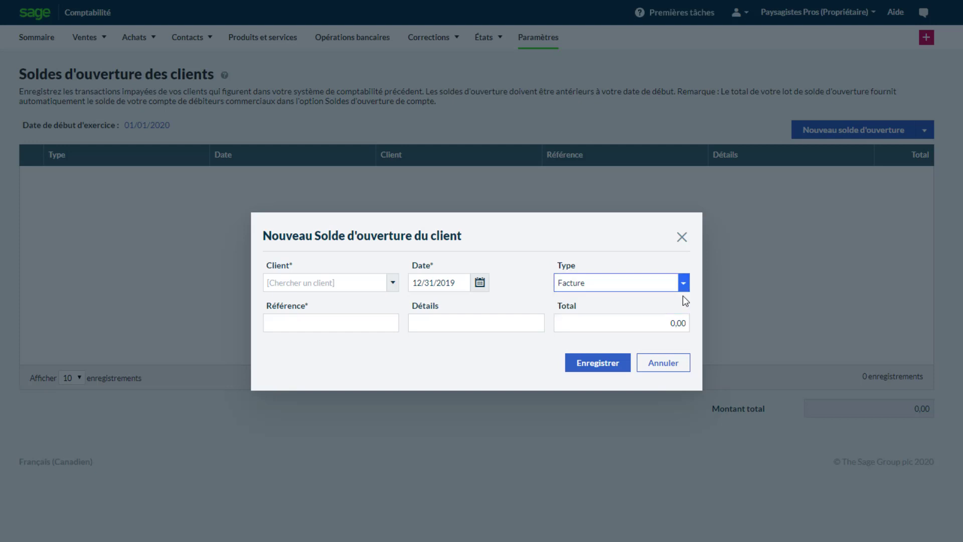
{"action": "left_click", "coordinate": [393, 284]}
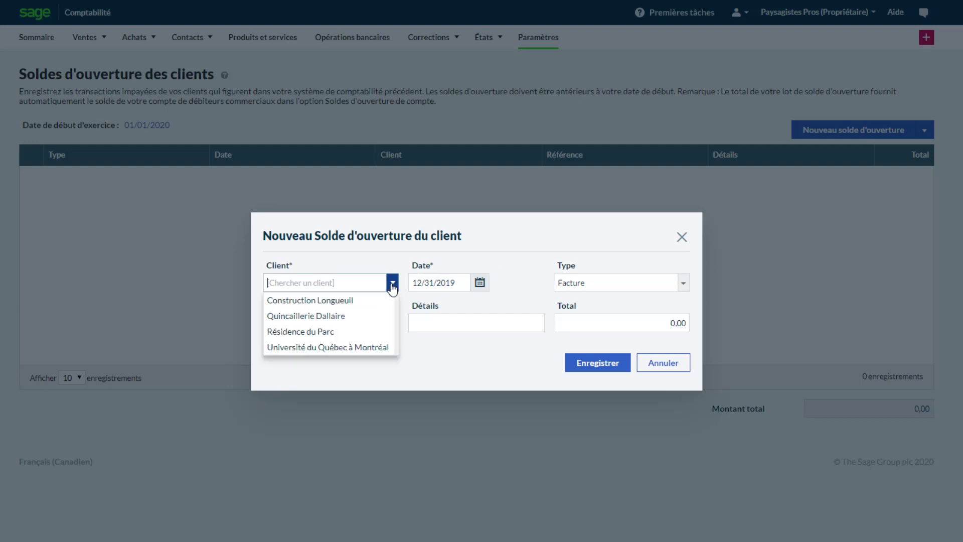
{"action": "left_click", "coordinate": [384, 300]}
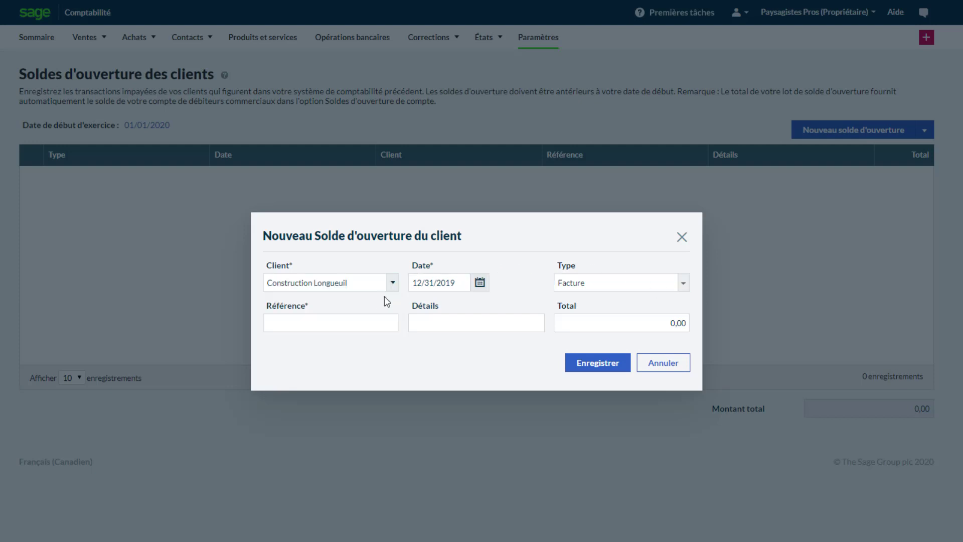
{"action": "left_click", "coordinate": [474, 282]}
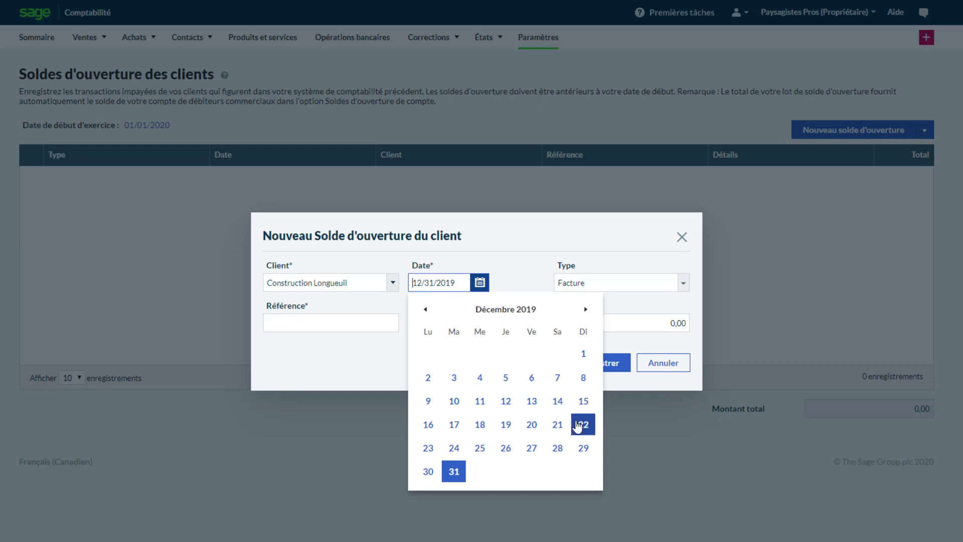
{"action": "left_click", "coordinate": [558, 425]}
Enter reference 209, details "Aménagement paysager" and a total of 334,88 for the customer opening balance, and save it.
{"action": "left_click", "coordinate": [352, 325]}
{"action": "type", "text": "209"}
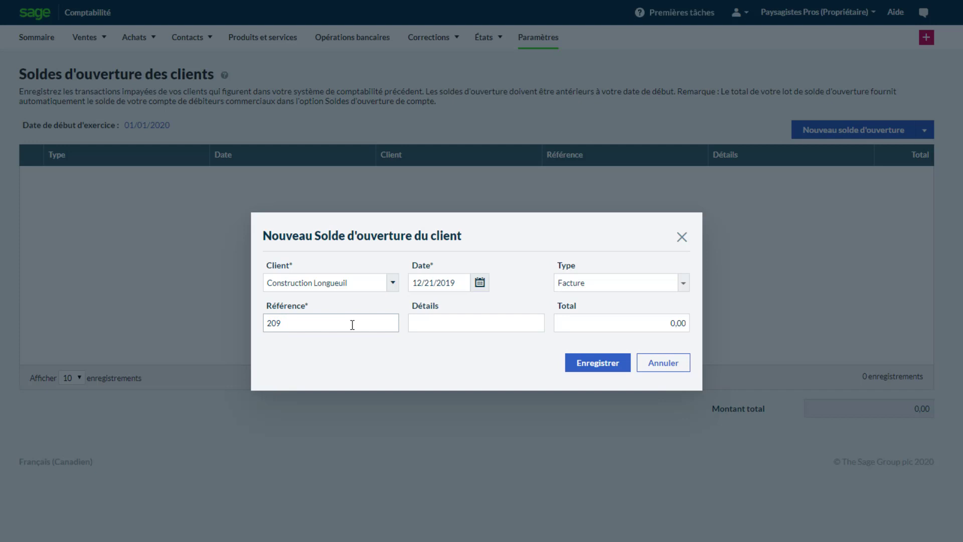
{"action": "left_click", "coordinate": [421, 326]}
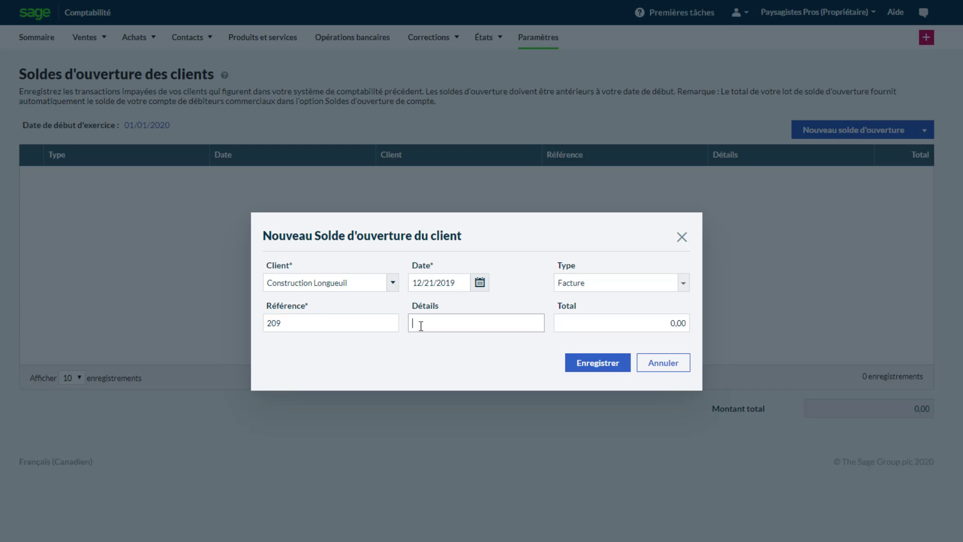
{"action": "type", "text": "Aménagement paysager"}
{"action": "left_click", "coordinate": [637, 327]}
{"action": "type", "text": "334,88"}
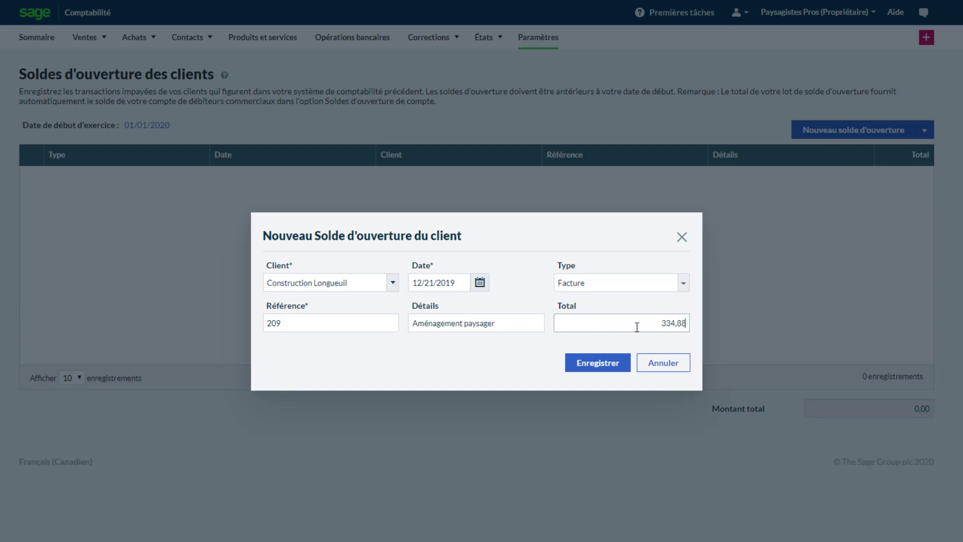
{"action": "left_click", "coordinate": [620, 362]}
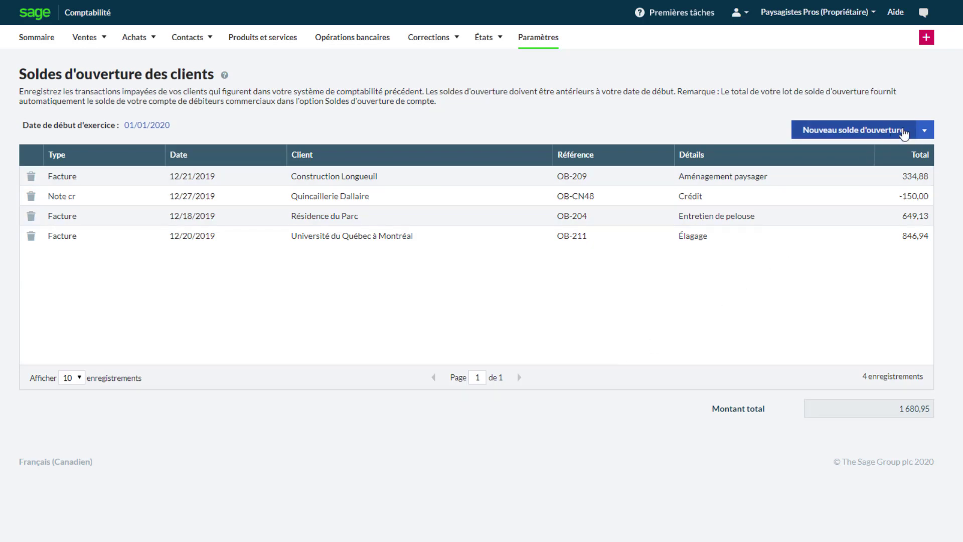
View the import options for customer opening balances, and close the dialog without uploading a file.
{"action": "left_click", "coordinate": [924, 130]}
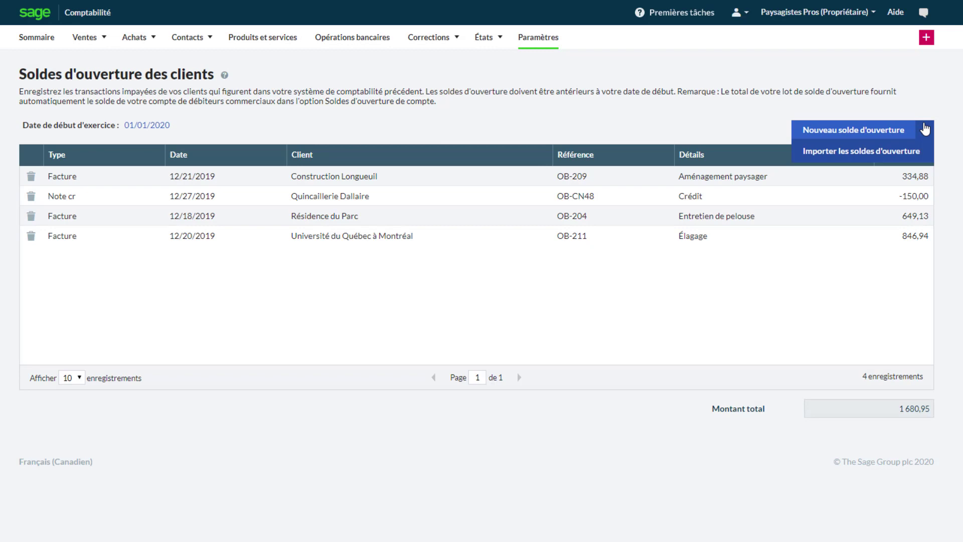
{"action": "left_click", "coordinate": [925, 157]}
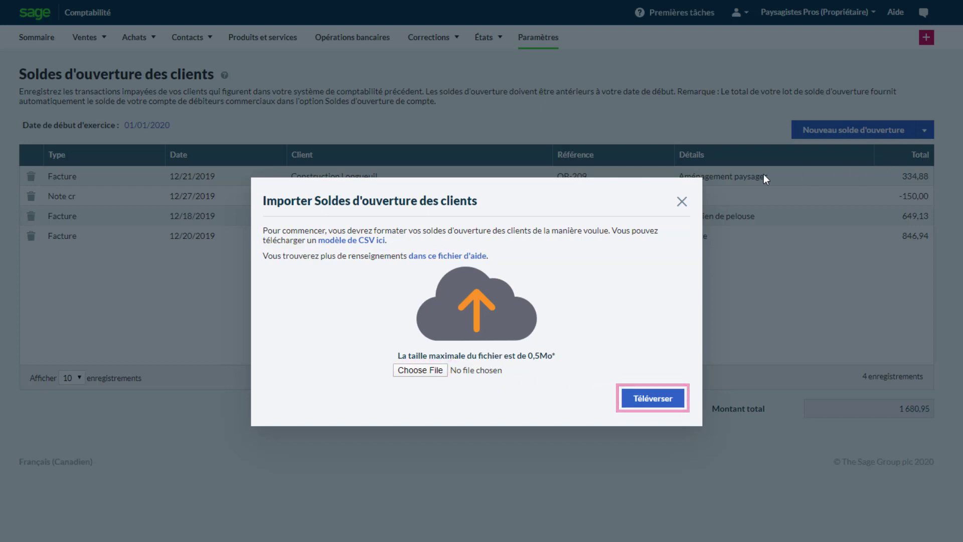
{"action": "left_click", "coordinate": [683, 203]}
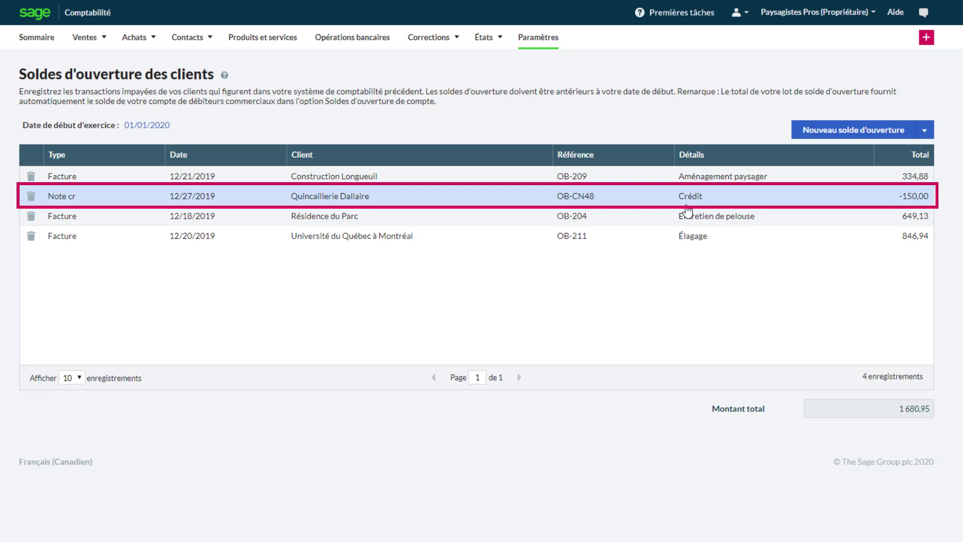
Start a new supplier opening balance of type Facture for Les paysagistes (dépôt), dated 12/19/2019.
{"action": "left_click", "coordinate": [543, 38]}
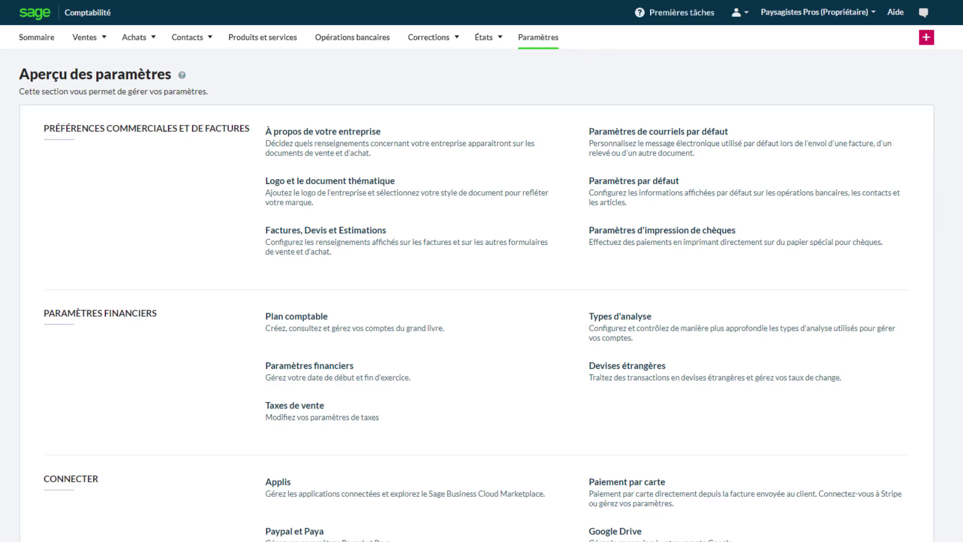
{"action": "scroll", "coordinate": [481, 291], "scroll_direction": "down", "scroll_amount": 6}
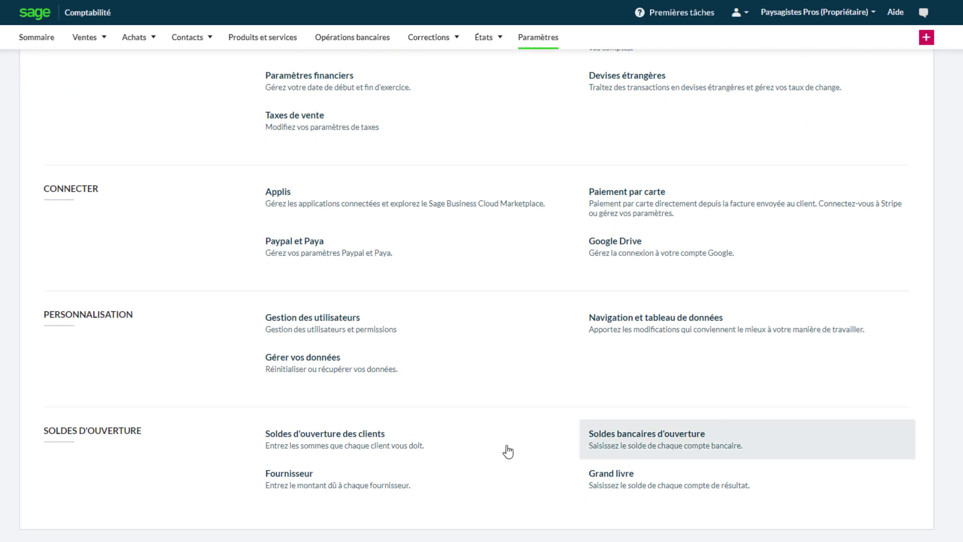
{"action": "left_click", "coordinate": [361, 483]}
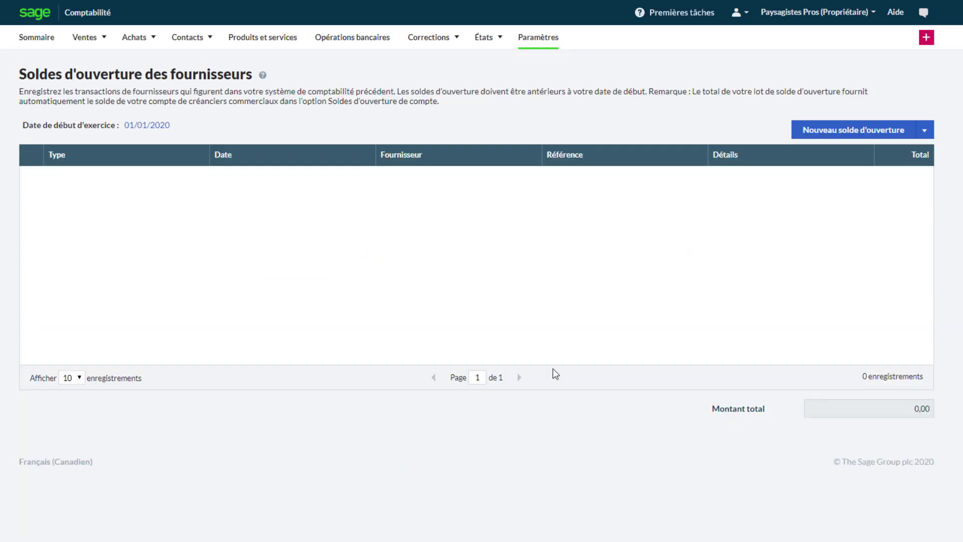
{"action": "left_click", "coordinate": [841, 132]}
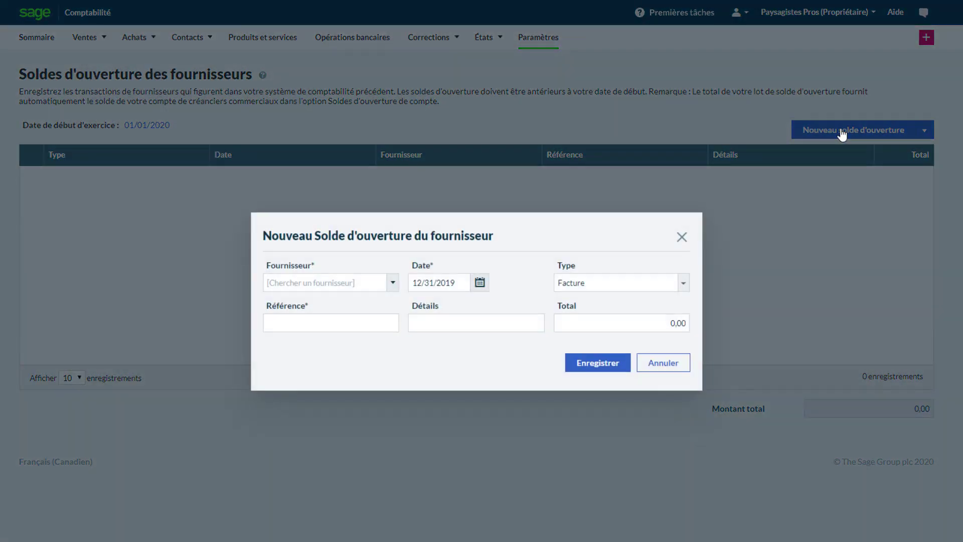
{"action": "left_click", "coordinate": [393, 286]}
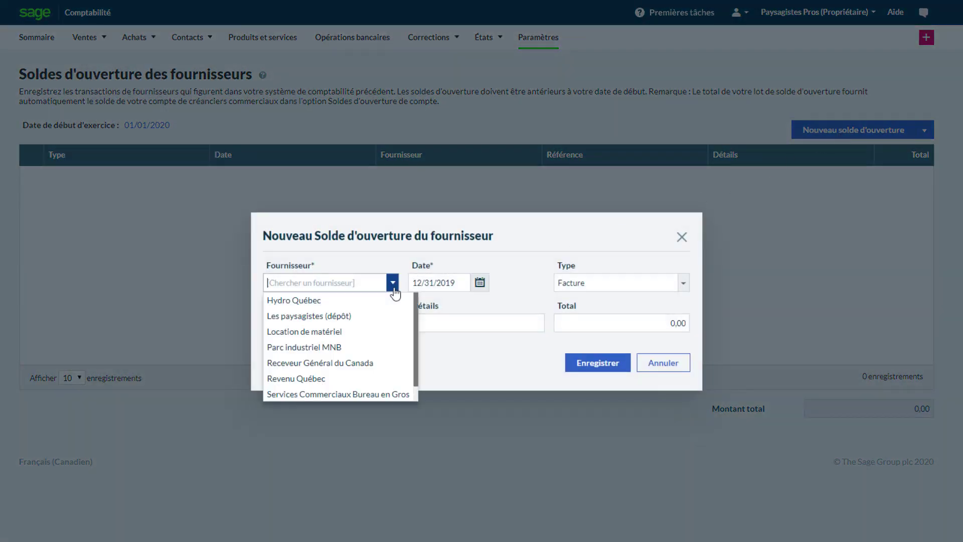
{"action": "left_click", "coordinate": [390, 315]}
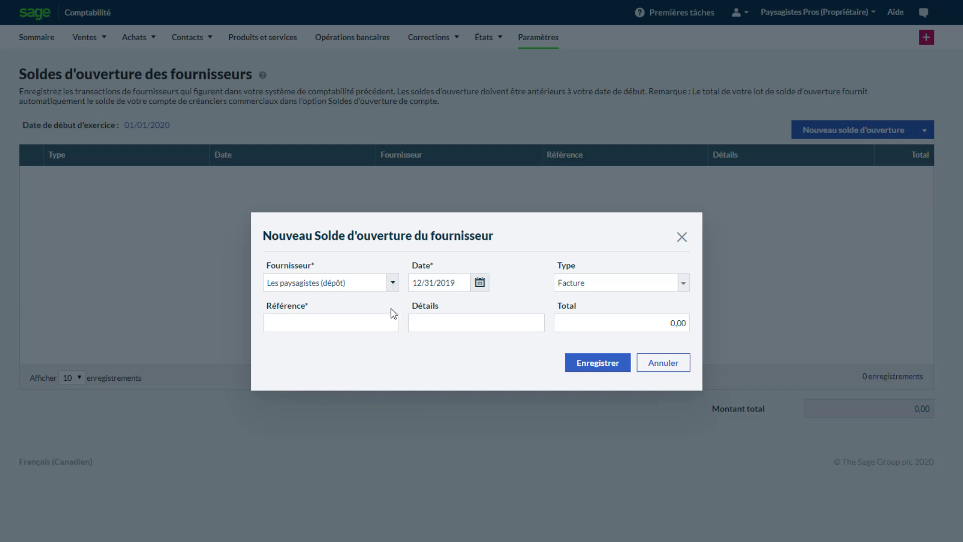
{"action": "left_click", "coordinate": [480, 289]}
{"action": "left_click", "coordinate": [508, 407]}
{"action": "left_click", "coordinate": [682, 284]}
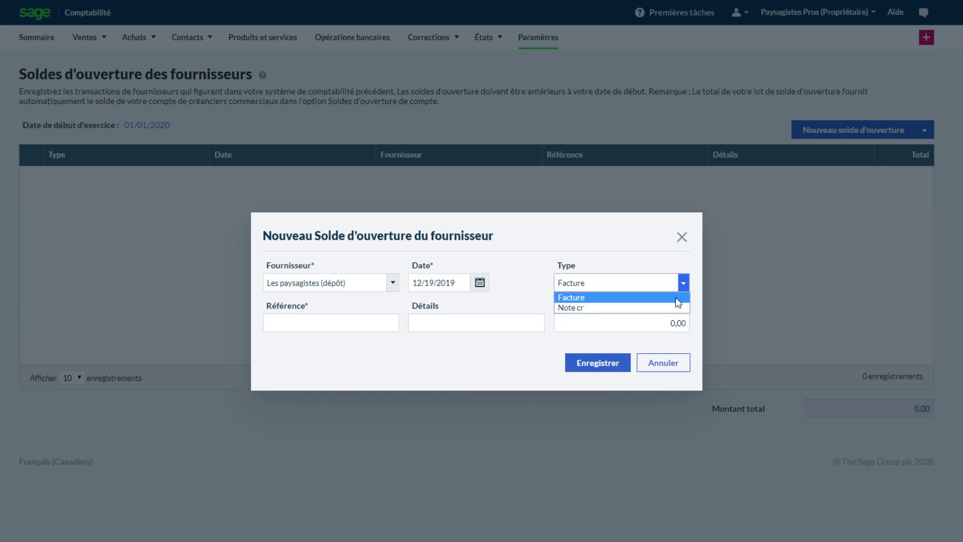
{"action": "left_click", "coordinate": [678, 301]}
Enter reference 4881, details "Sacs de terreau" and a total of 168 for the supplier opening balance, and save it.
{"action": "left_click", "coordinate": [372, 328]}
{"action": "type", "text": "4881"}
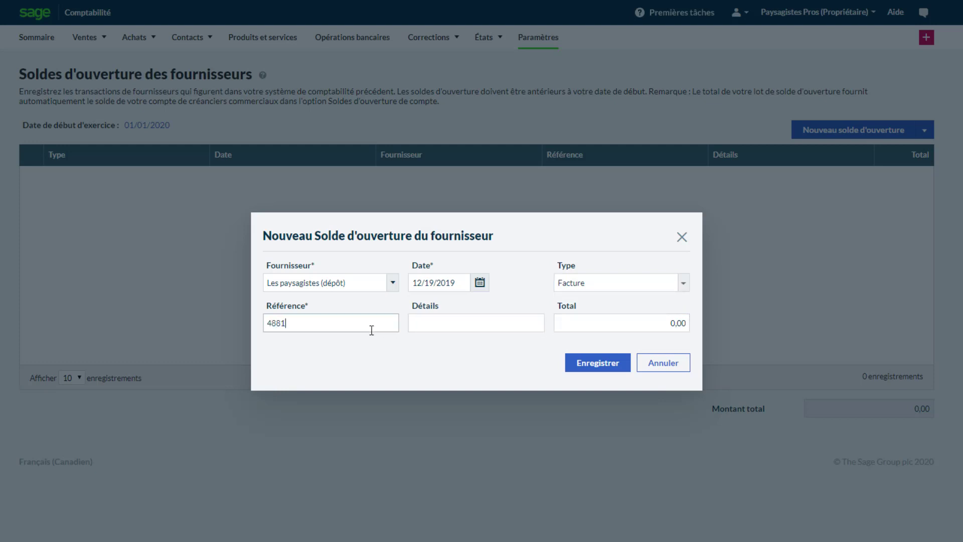
{"action": "left_click", "coordinate": [440, 324]}
{"action": "type", "text": "Sa"}
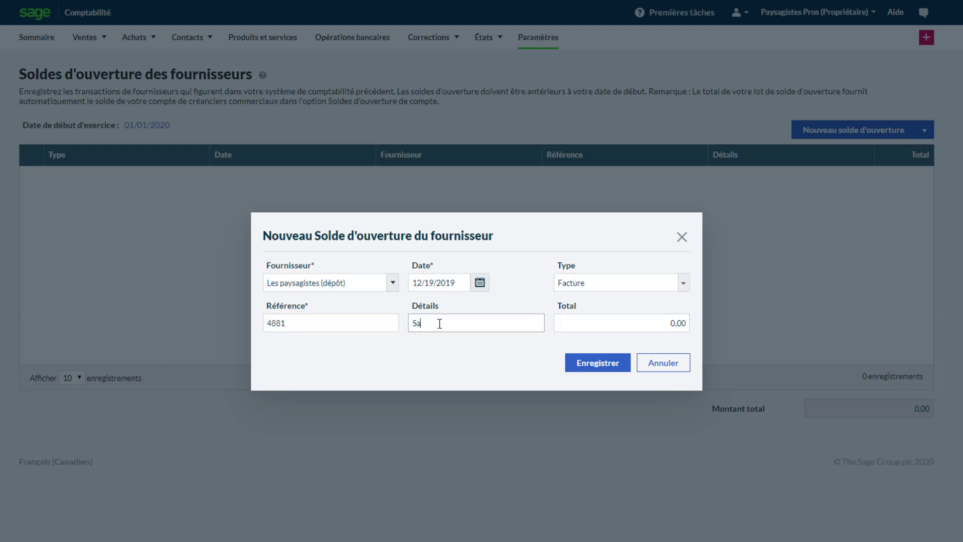
{"action": "type", "text": "cs de terreau"}
{"action": "left_click", "coordinate": [608, 317]}
{"action": "type", "text": "168"}
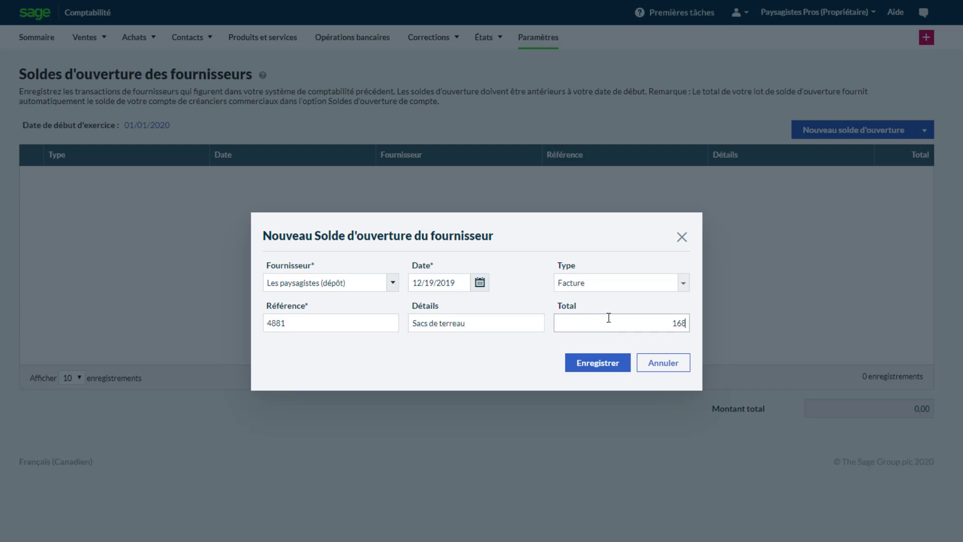
{"action": "left_click", "coordinate": [608, 361]}
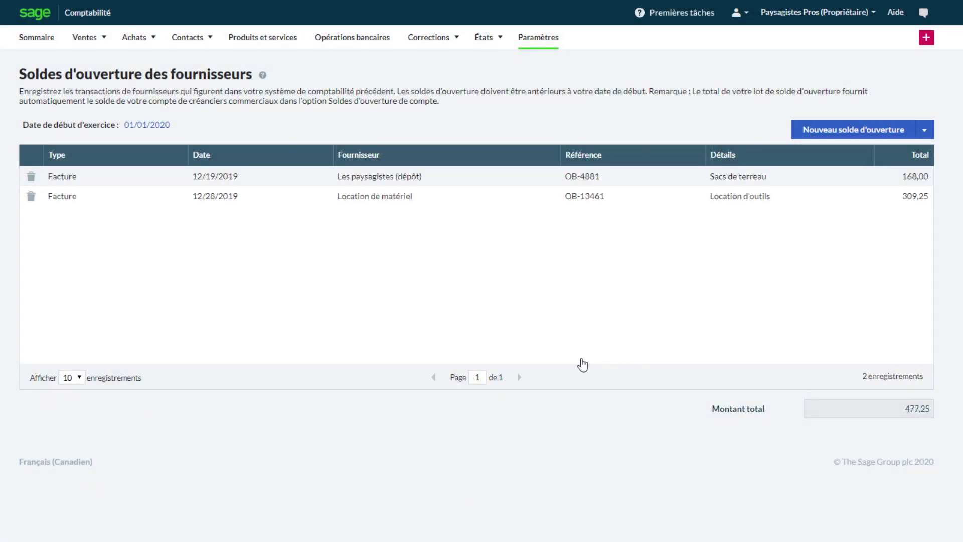
Open the bank opening balances from the settings and choose account 1050 - Chèques for the first line.
{"action": "left_click", "coordinate": [924, 130]}
{"action": "left_click", "coordinate": [541, 48]}
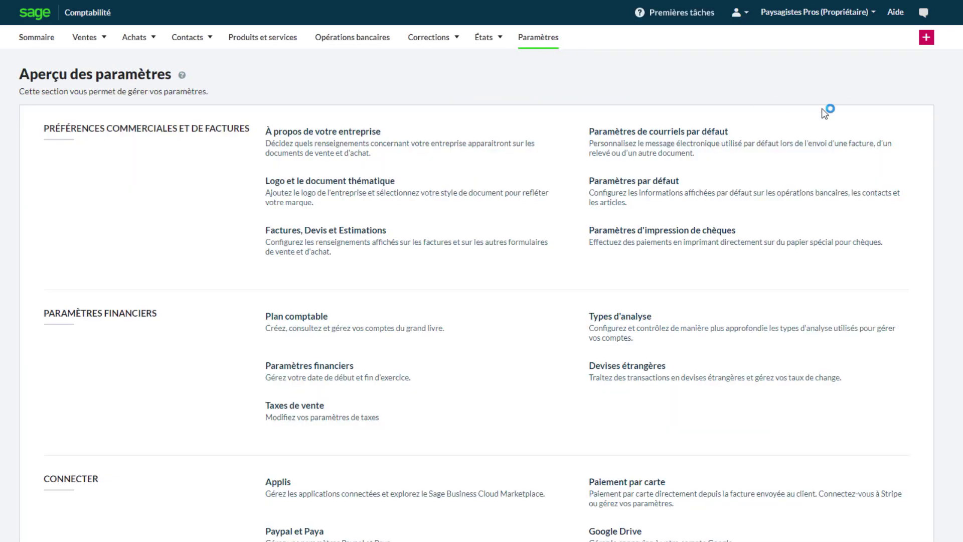
{"action": "scroll", "coordinate": [481, 296], "scroll_direction": "down", "scroll_amount": 5}
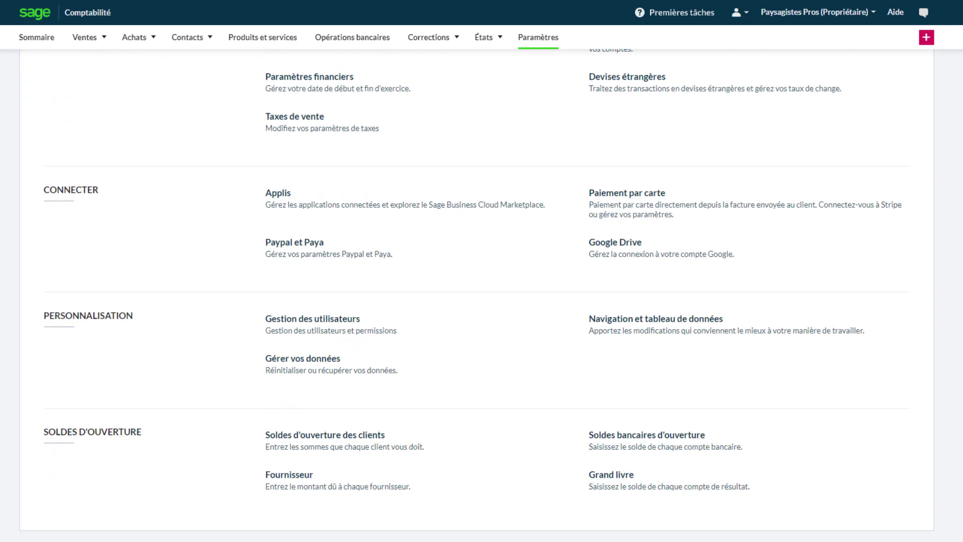
{"action": "left_click", "coordinate": [708, 453]}
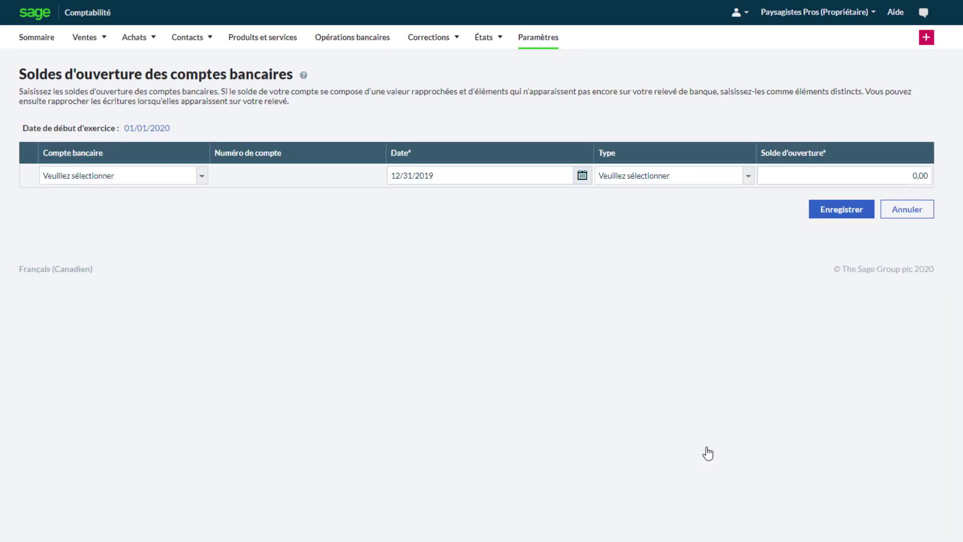
{"action": "left_click", "coordinate": [202, 176]}
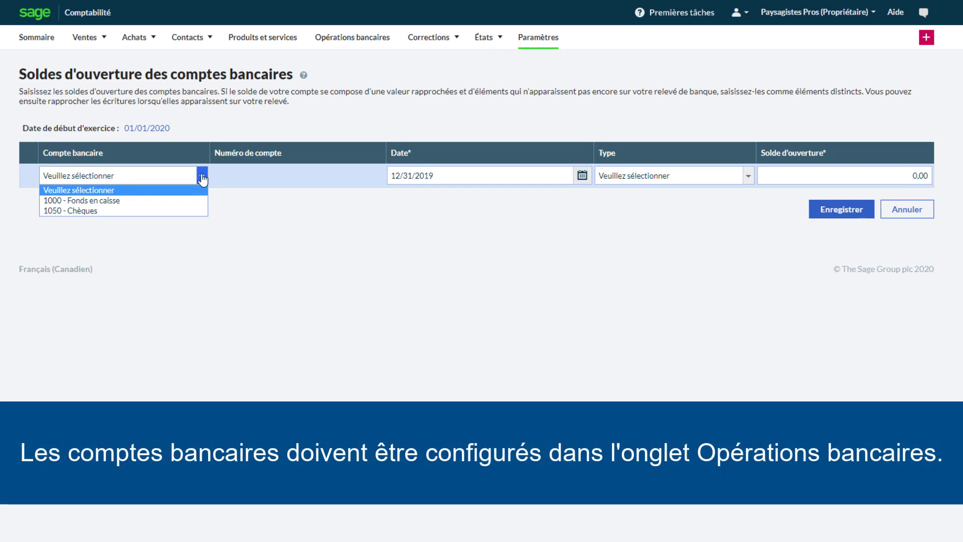
{"action": "left_click", "coordinate": [178, 210]}
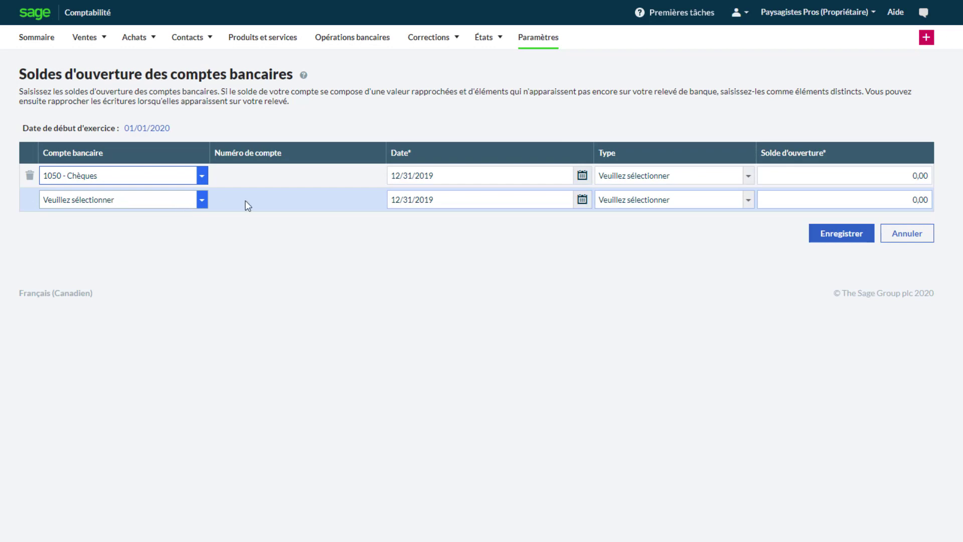
Save the 1050 - Chèques line as Encaissement (débit) with an opening balance of 7426,09, and return to the settings overview.
{"action": "left_click", "coordinate": [750, 176]}
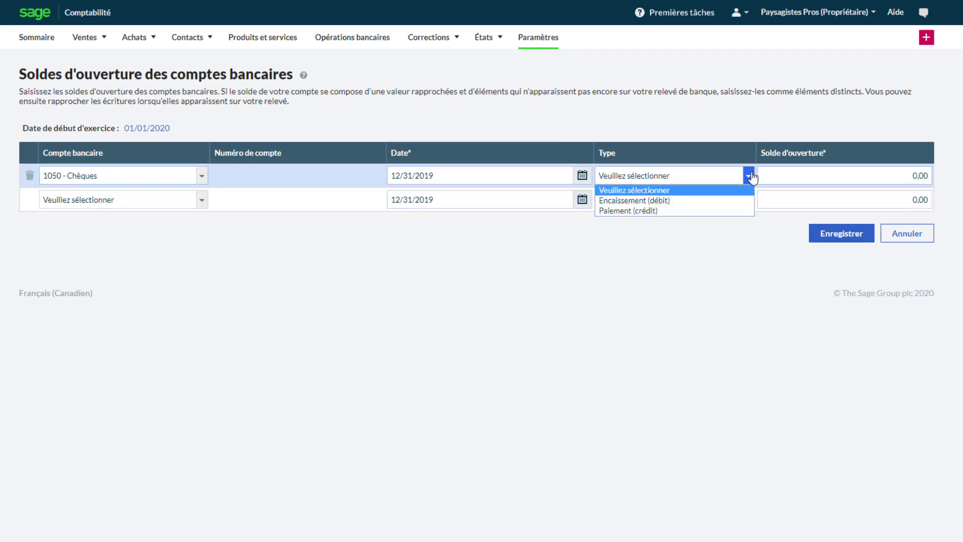
{"action": "left_click", "coordinate": [737, 200]}
{"action": "left_click", "coordinate": [822, 179]}
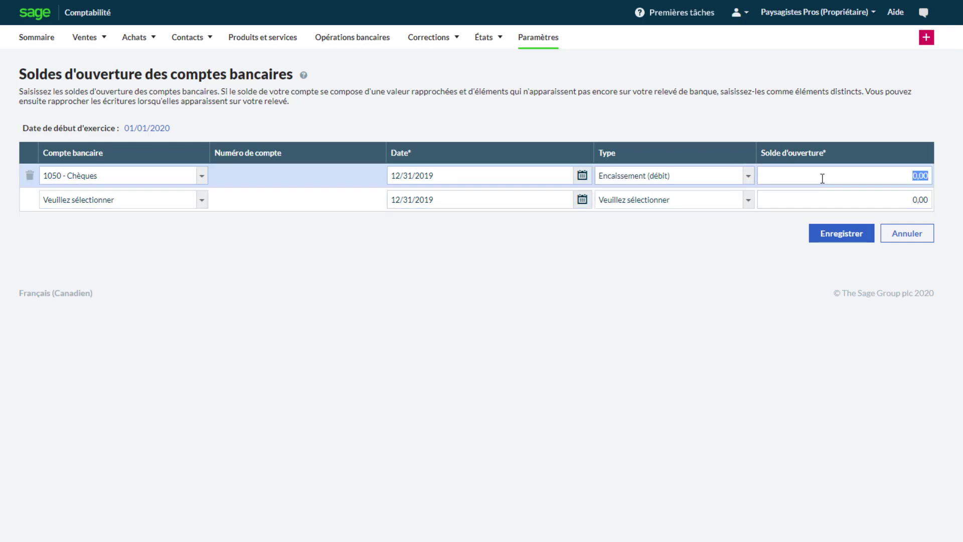
{"action": "type", "text": "7426,09"}
{"action": "left_click", "coordinate": [806, 135]}
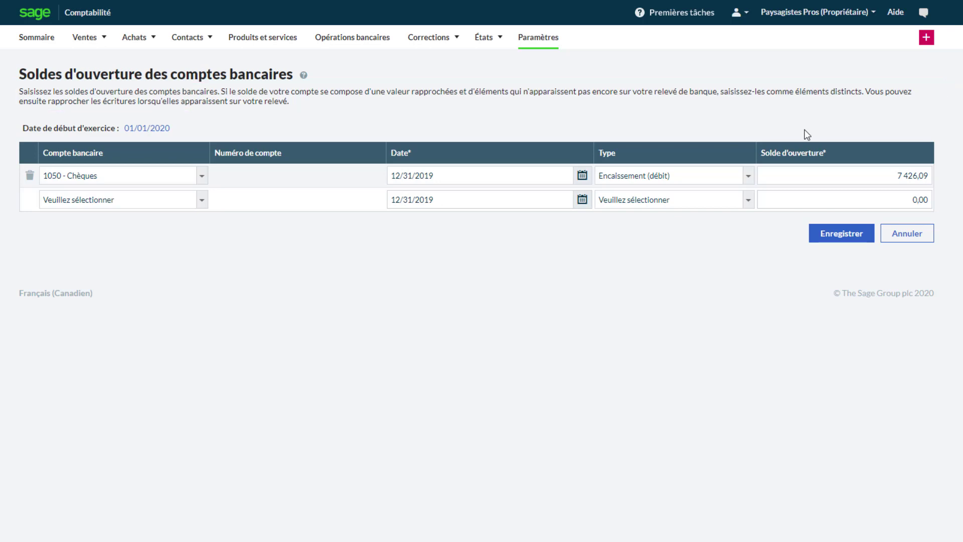
{"action": "left_click", "coordinate": [846, 237]}
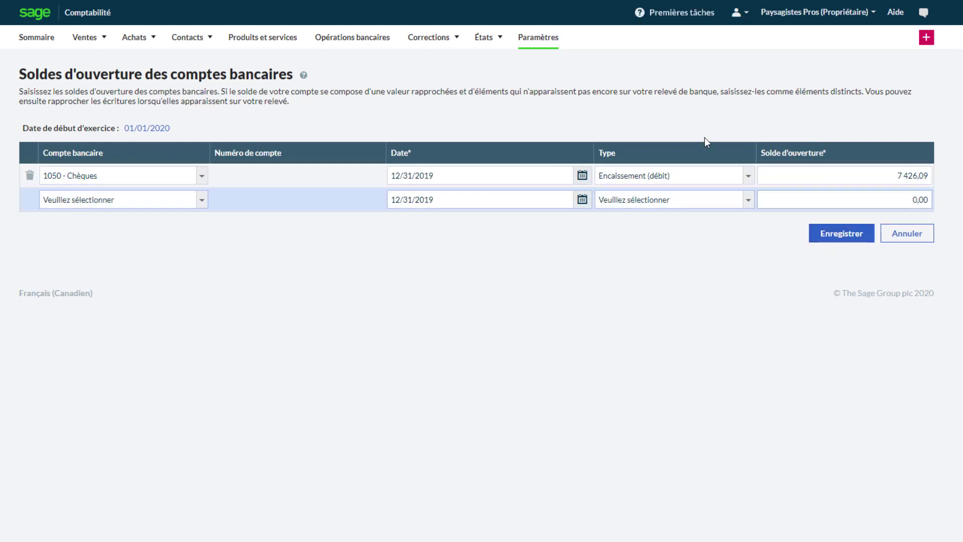
{"action": "left_click", "coordinate": [547, 42]}
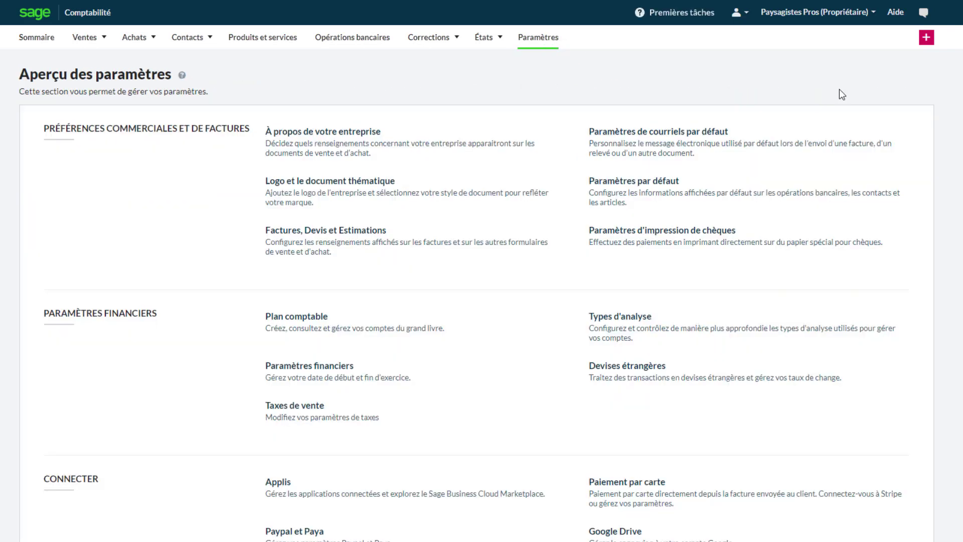
Open the general ledger opening balances from the settings and enter the reference "Soldes d'ouverture".
{"action": "scroll", "coordinate": [808, 445], "scroll_direction": "down", "scroll_amount": 6}
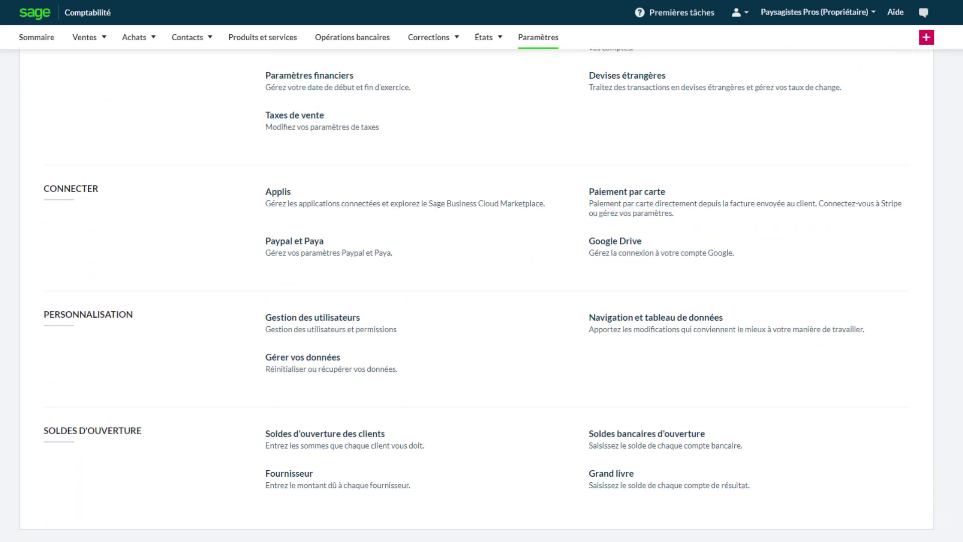
{"action": "left_click", "coordinate": [678, 483]}
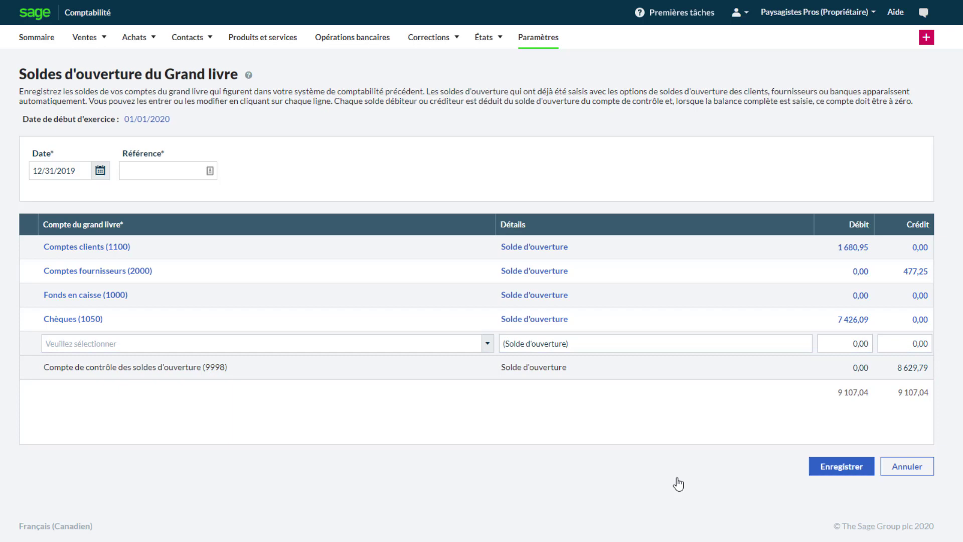
{"action": "left_click", "coordinate": [163, 172]}
{"action": "type", "text": "Soldes d'ouverture"}
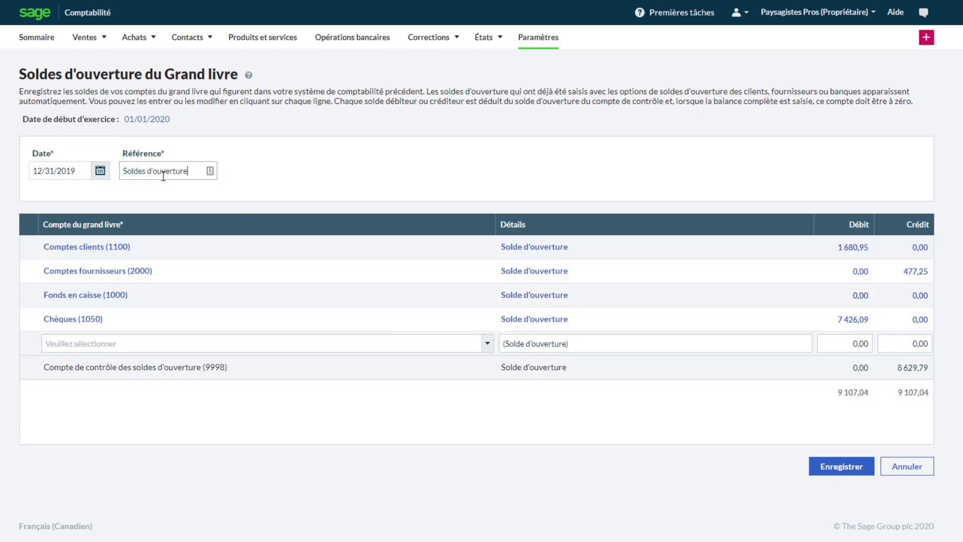
Add account 1200 - Stocks with a debit opening balance of 450 and save the general ledger opening balances.
{"action": "left_click", "coordinate": [486, 345]}
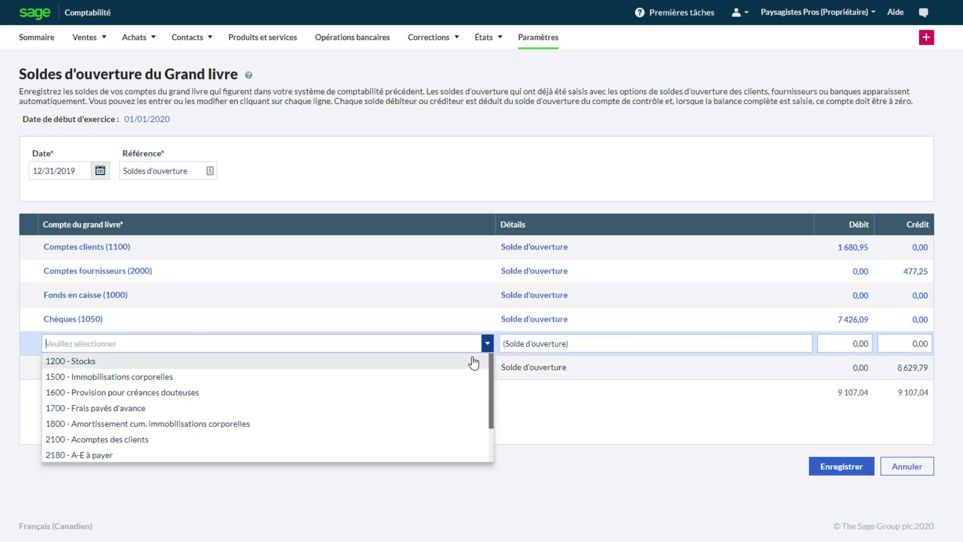
{"action": "left_click", "coordinate": [473, 360]}
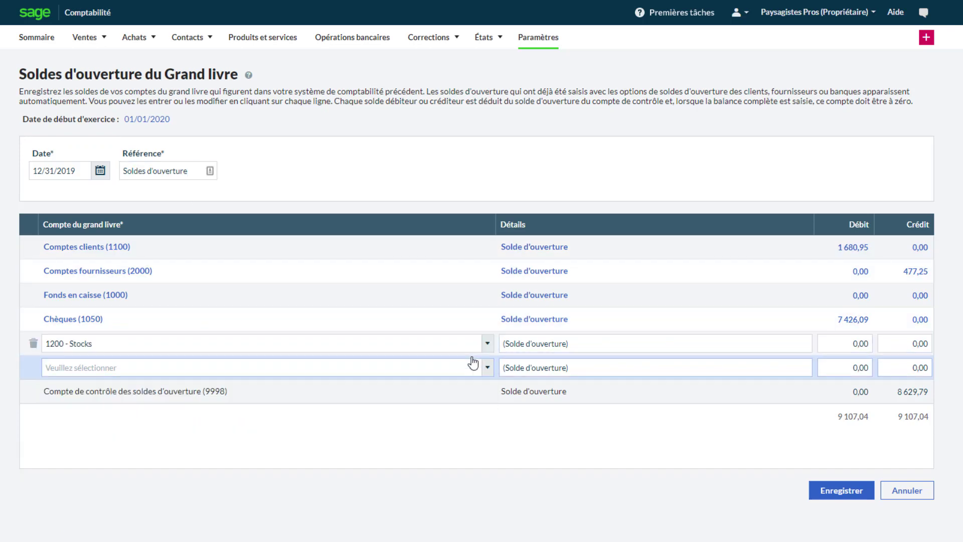
{"action": "left_click", "coordinate": [853, 346]}
{"action": "type", "text": "450"}
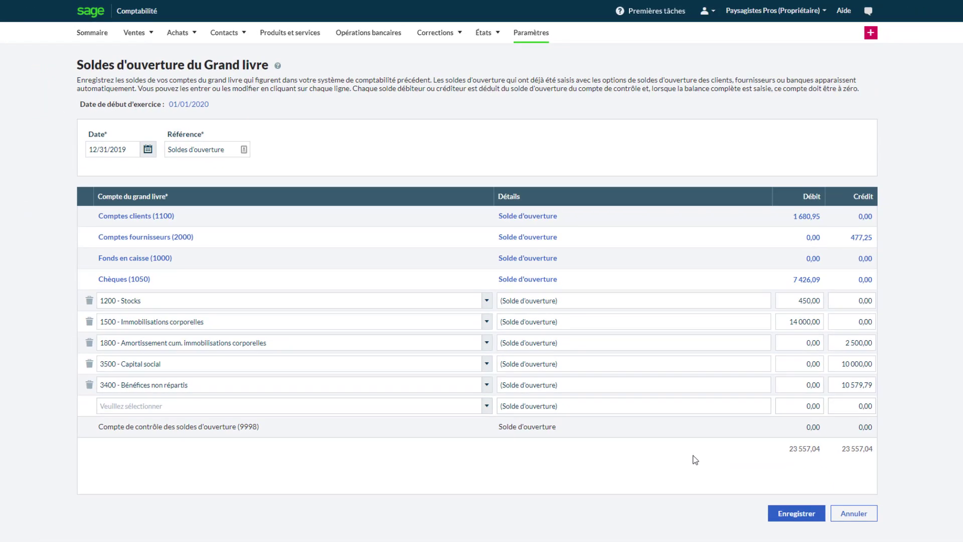
{"action": "left_click", "coordinate": [797, 510]}
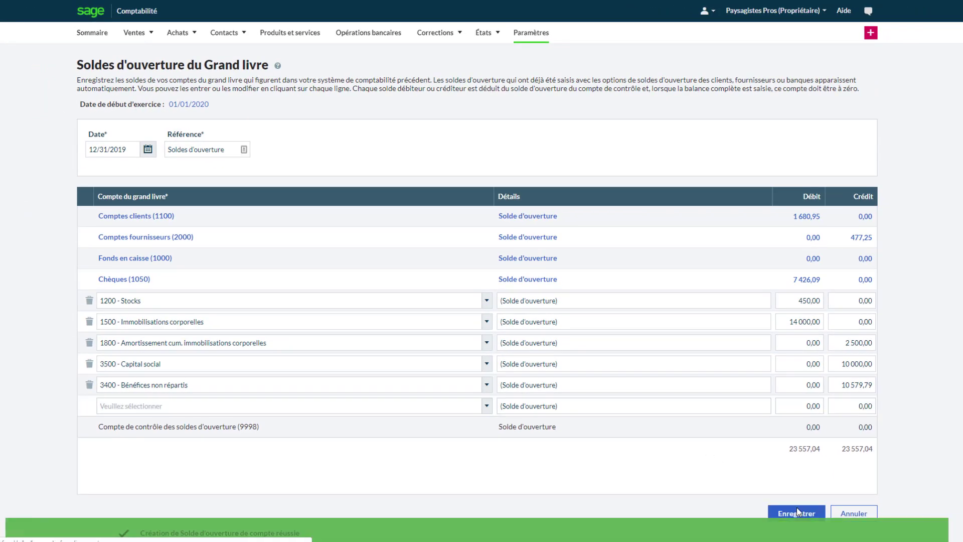